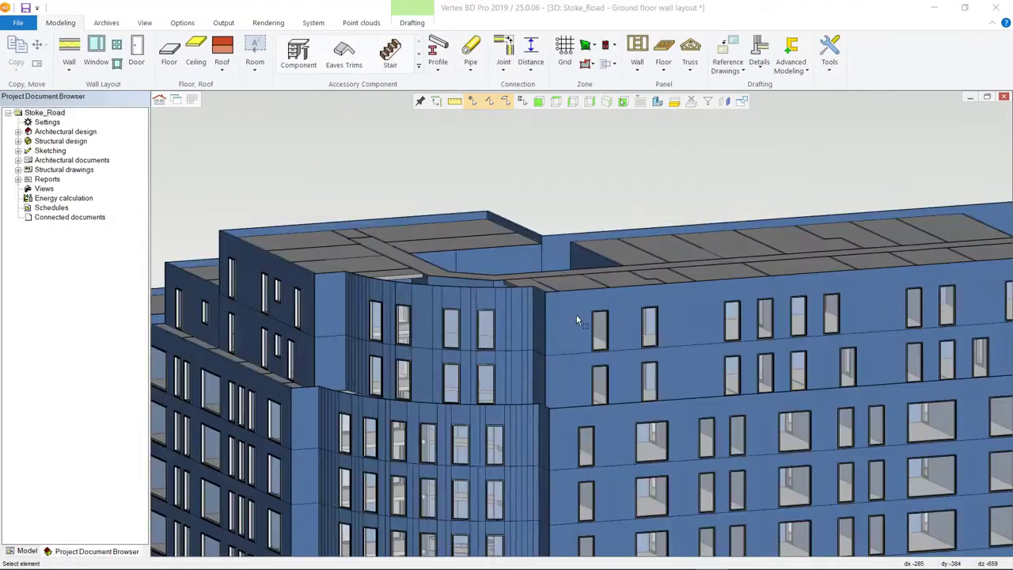
Zoom the 3D view in on an exterior wall of the Stoke_Road building.
{"action": "scroll", "coordinate": [576, 315], "scroll_direction": "up", "scroll_amount": 6}
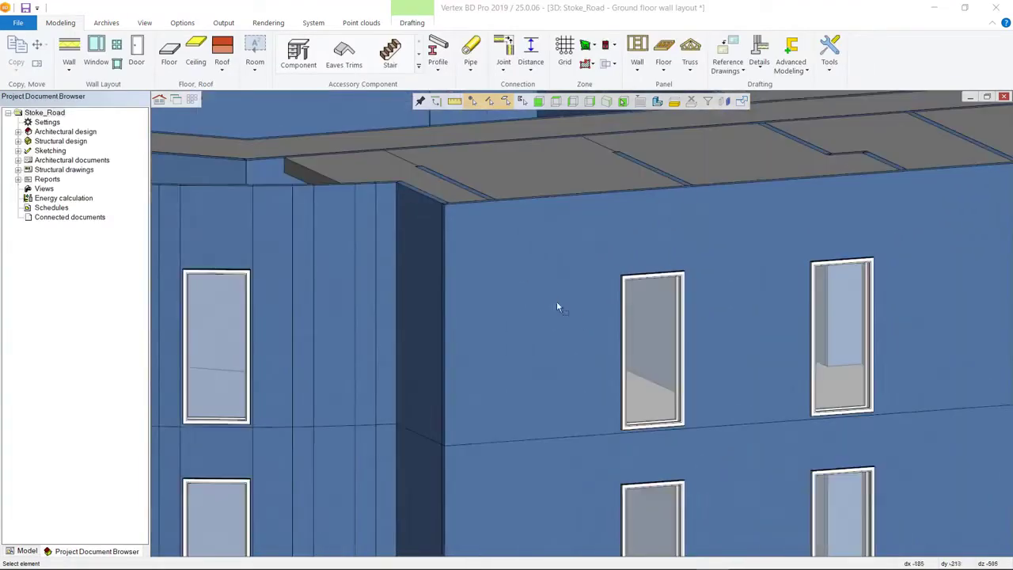
In the wall's framing settings, set the exterior corner to STUD and pick the Header 1 type.
{"action": "double_click", "coordinate": [550, 297]}
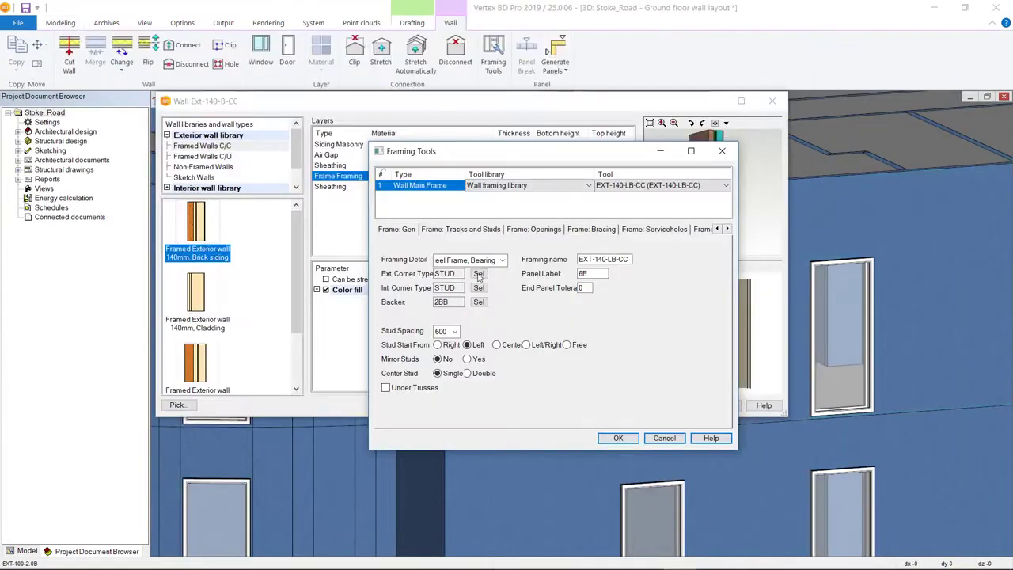
{"action": "left_click", "coordinate": [479, 274]}
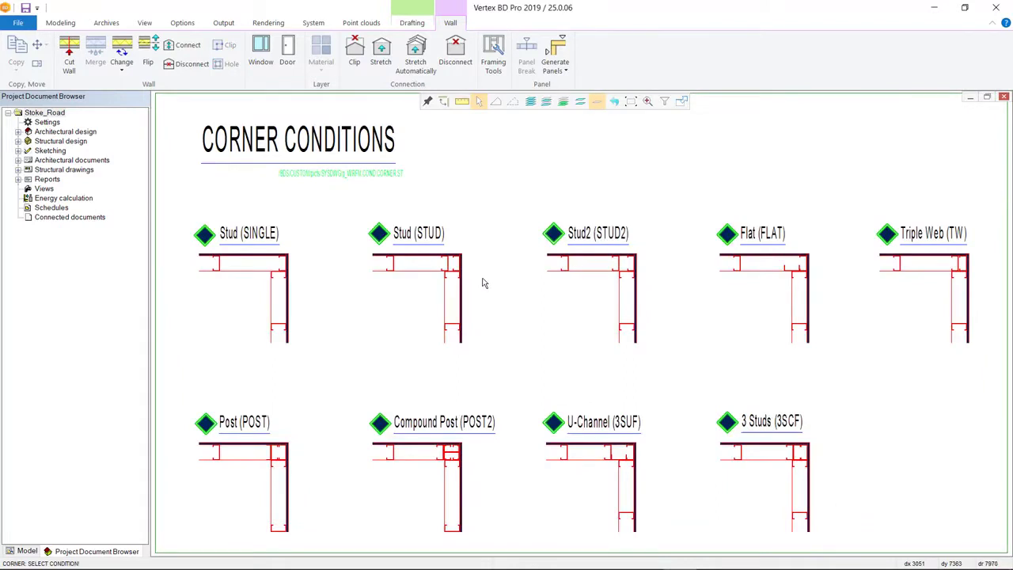
{"action": "left_click", "coordinate": [484, 282]}
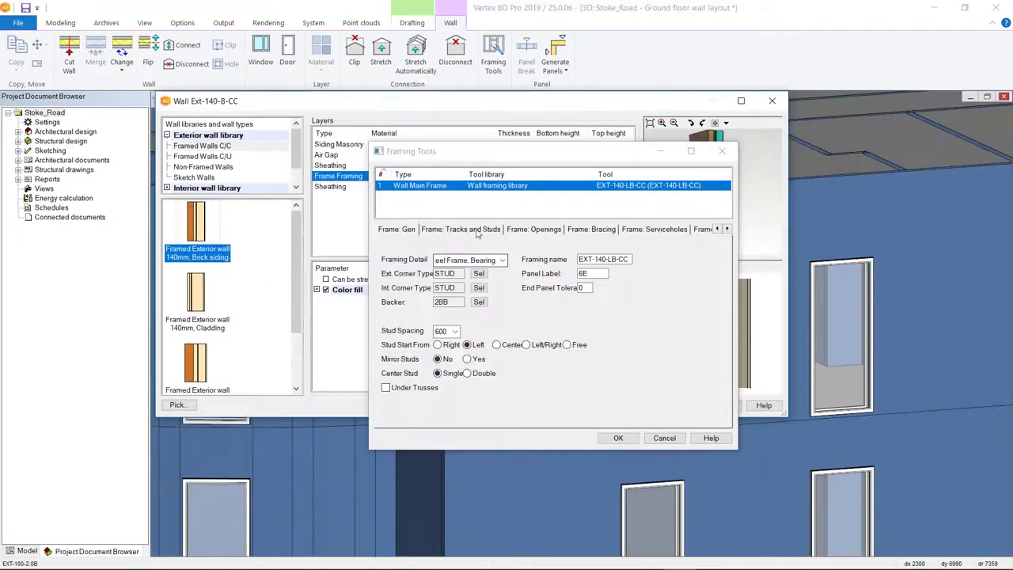
{"action": "left_click", "coordinate": [480, 229]}
{"action": "left_click", "coordinate": [536, 230]}
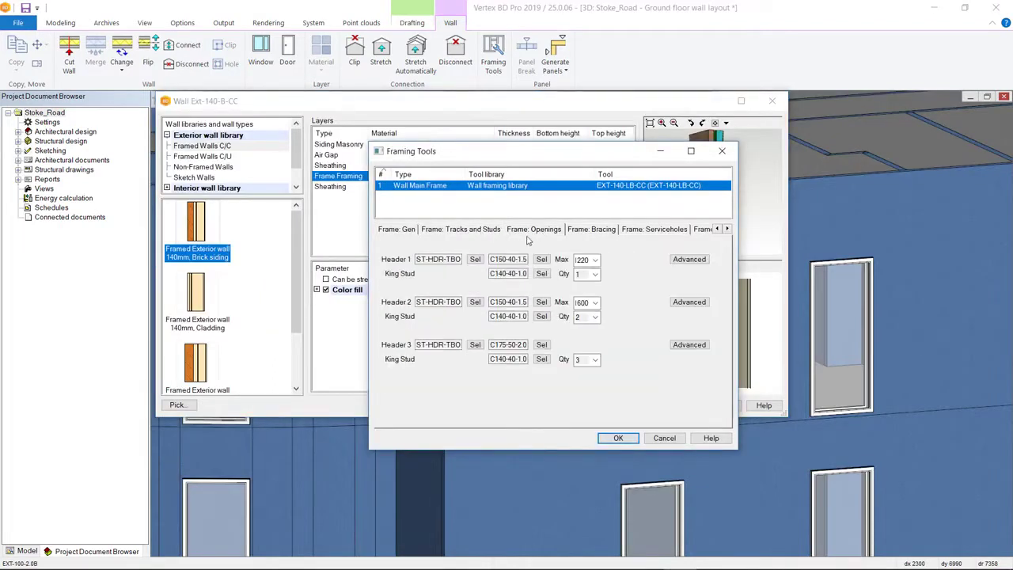
{"action": "left_click", "coordinate": [477, 262]}
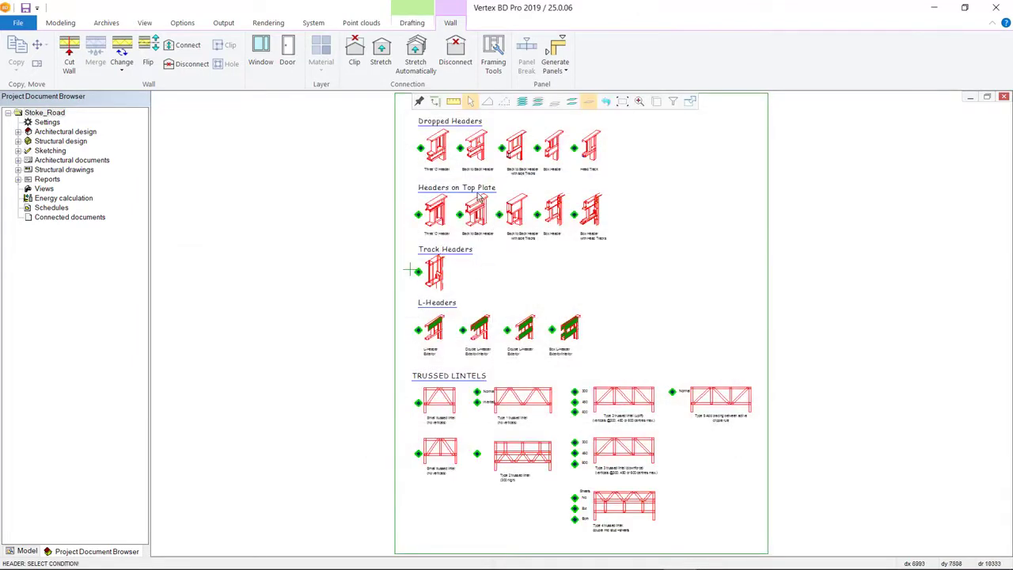
{"action": "scroll", "coordinate": [478, 198], "scroll_direction": "up", "scroll_amount": 4}
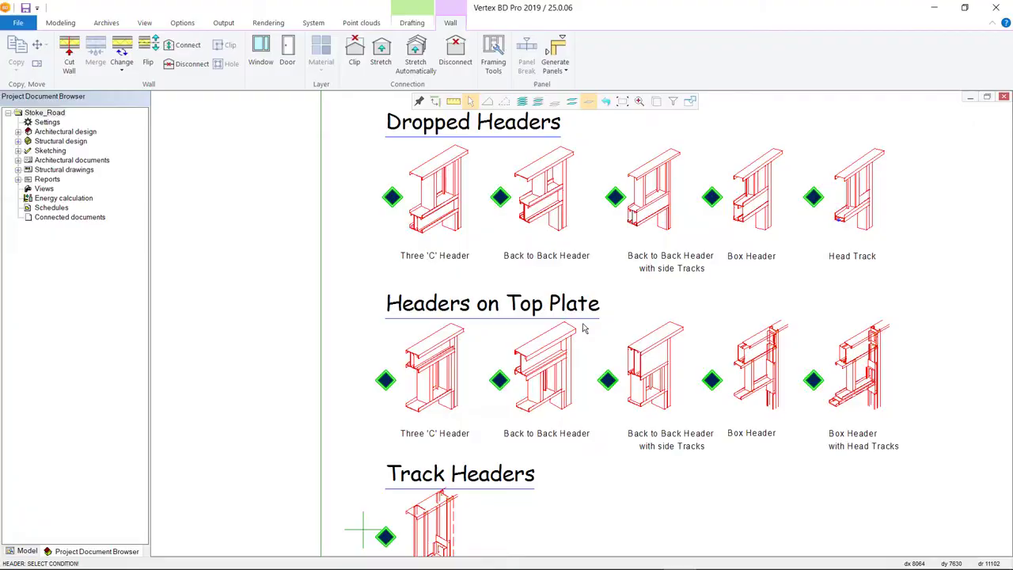
Review the tracks and studs, headers, bracing, service hole, anchor and insulation framing tabs.
{"action": "left_click", "coordinate": [583, 328]}
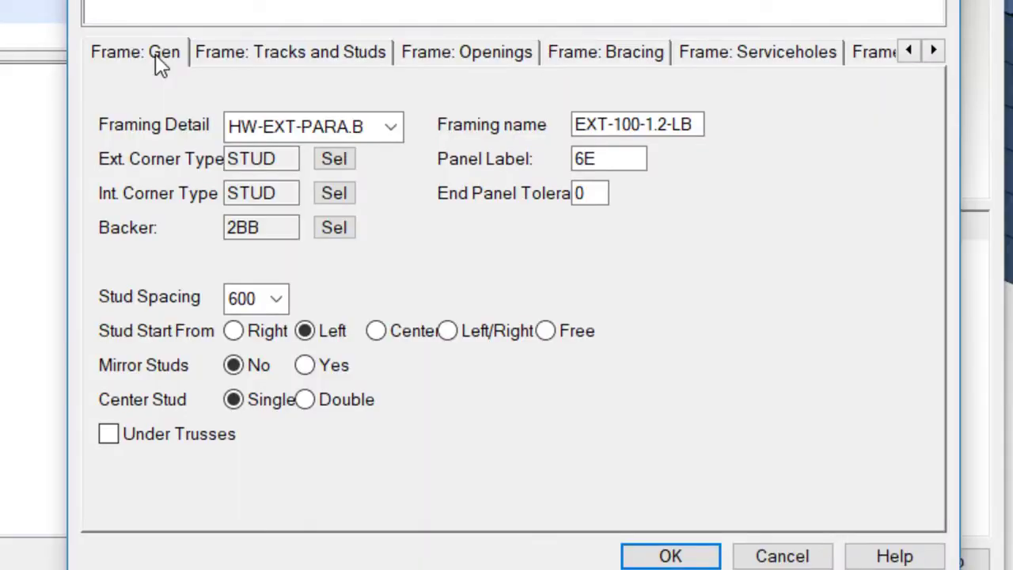
{"action": "left_click", "coordinate": [261, 54]}
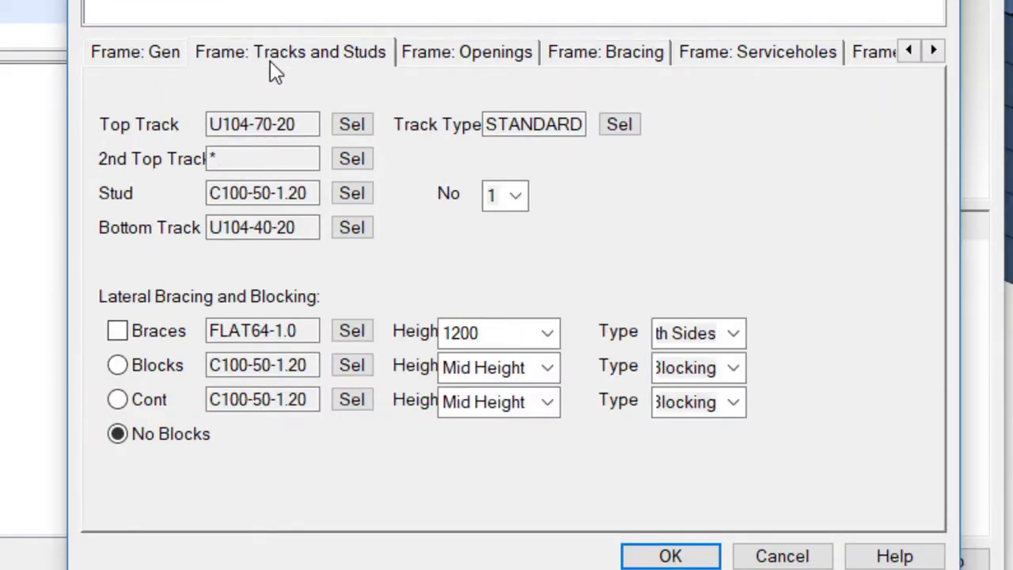
{"action": "left_click", "coordinate": [458, 56]}
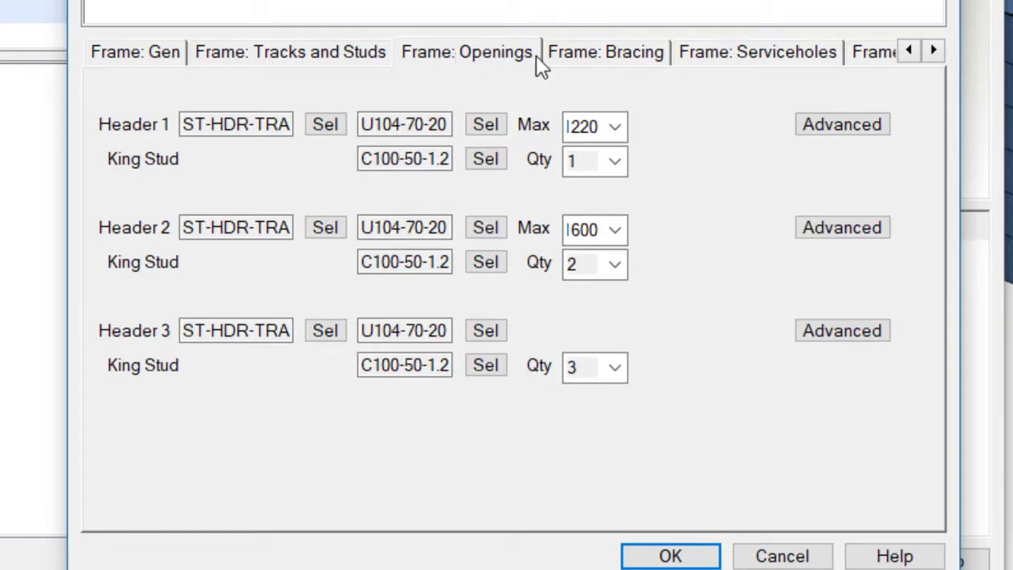
{"action": "left_click", "coordinate": [606, 54]}
{"action": "left_click", "coordinate": [752, 57]}
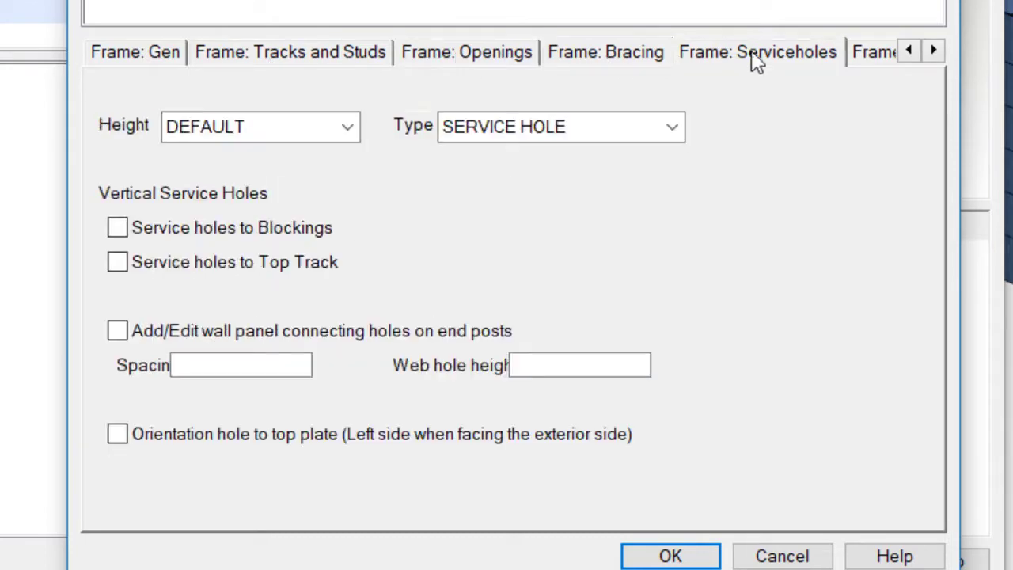
{"action": "left_click", "coordinate": [864, 51]}
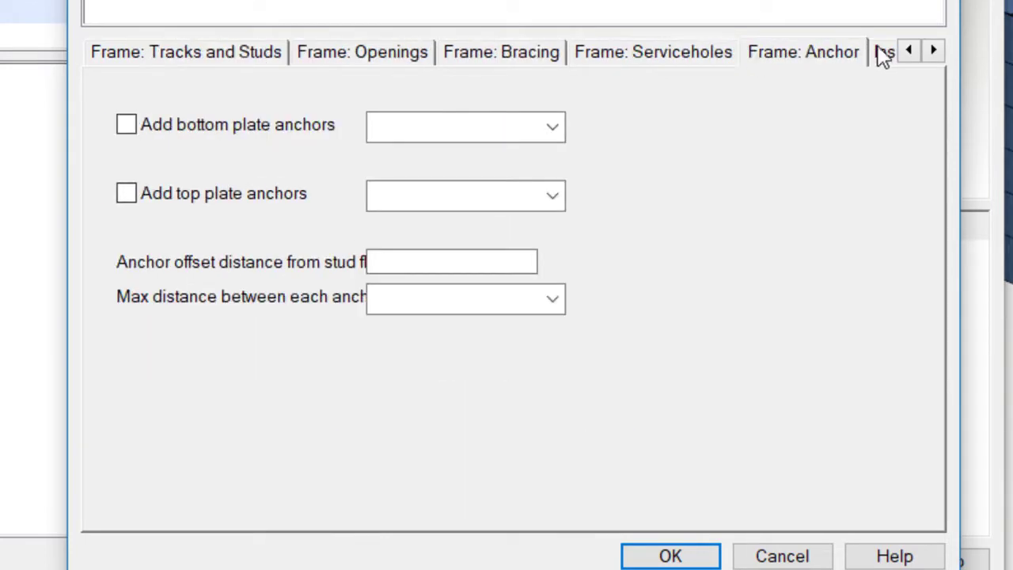
{"action": "left_click", "coordinate": [879, 51]}
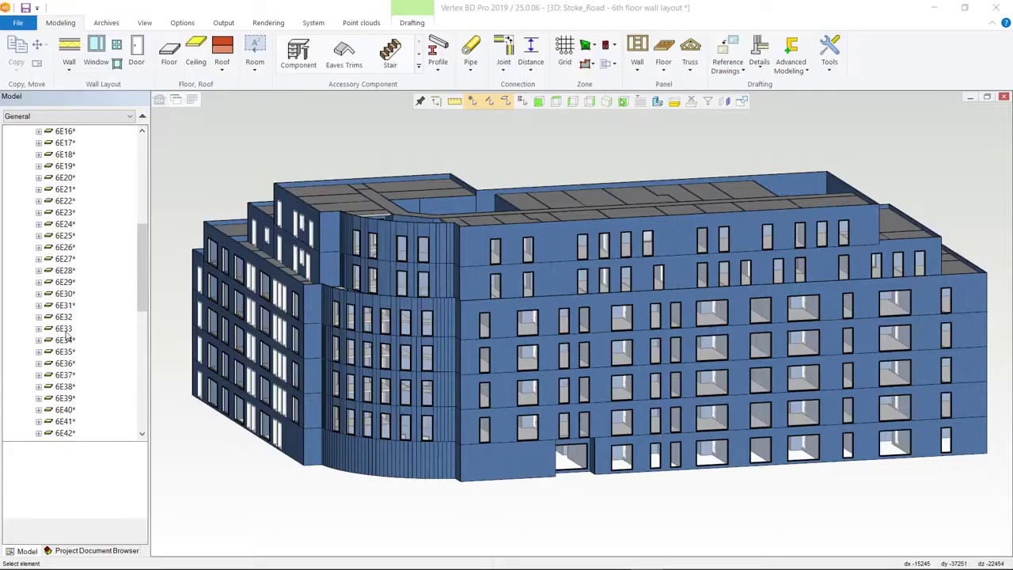
Isolate wall panel 6E33 with Hide Others and generate its framing parts.
{"action": "left_click", "coordinate": [63, 328]}
{"action": "right_click", "coordinate": [65, 331]}
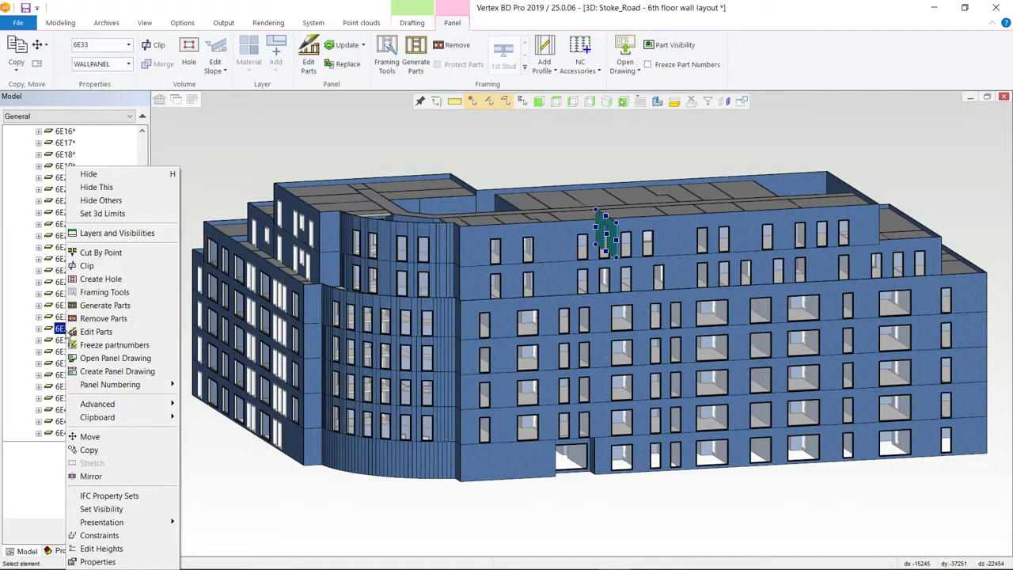
{"action": "left_click", "coordinate": [103, 200]}
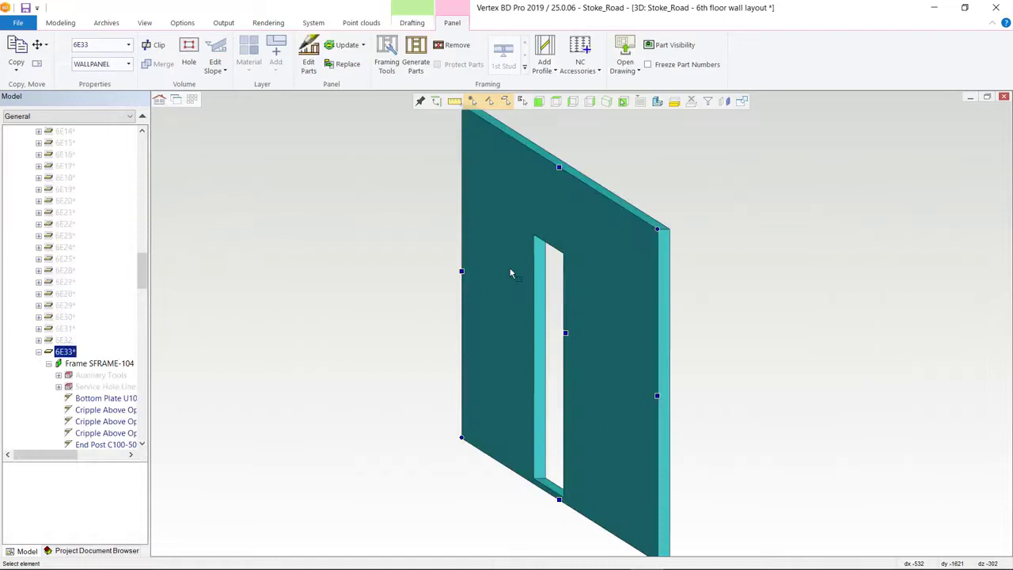
{"action": "right_click", "coordinate": [511, 272]}
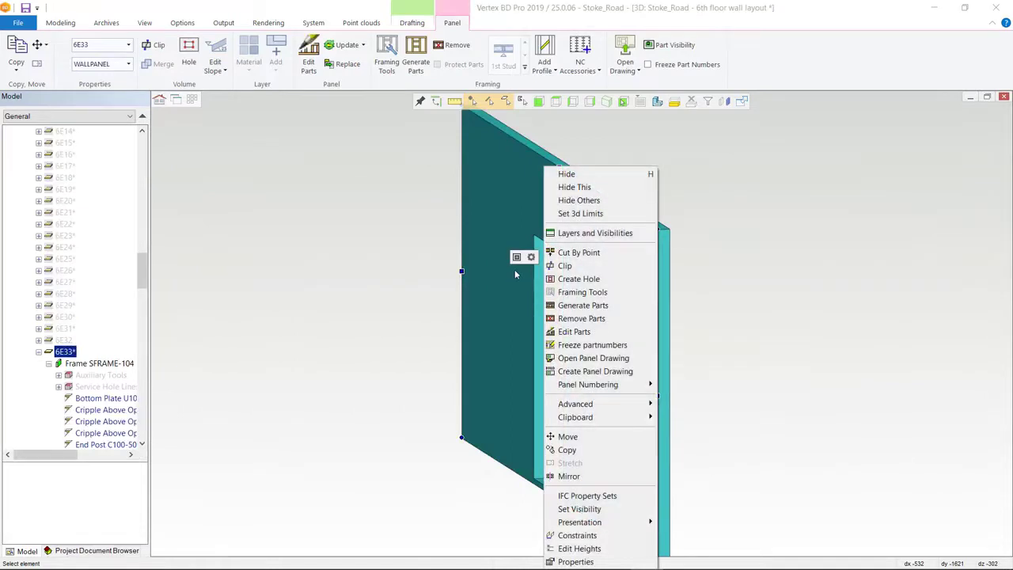
{"action": "left_click", "coordinate": [612, 307]}
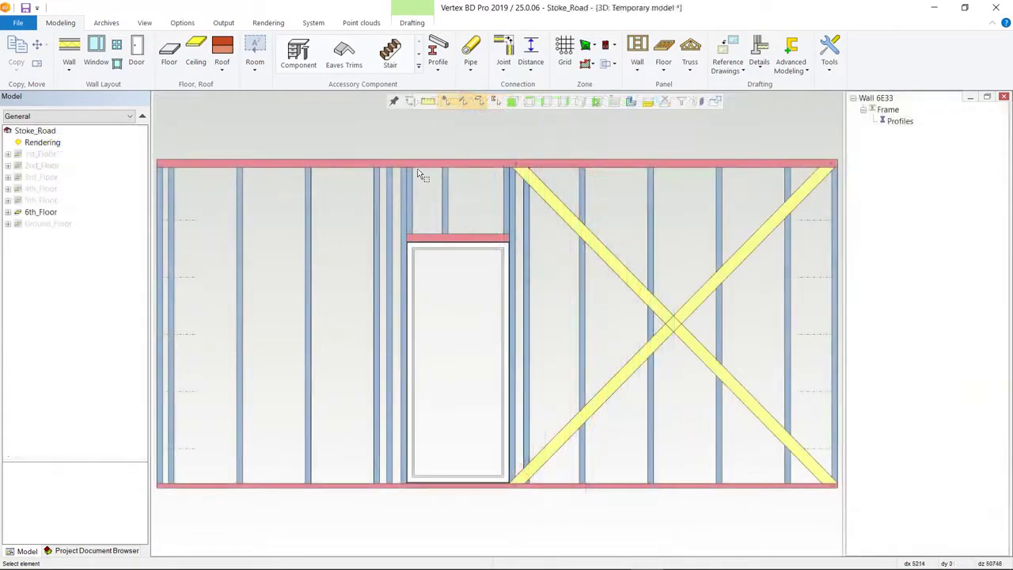
Create the fabrication panel drawing for framed wall 6E33.
{"action": "left_click", "coordinate": [417, 166]}
{"action": "right_click", "coordinate": [417, 166]}
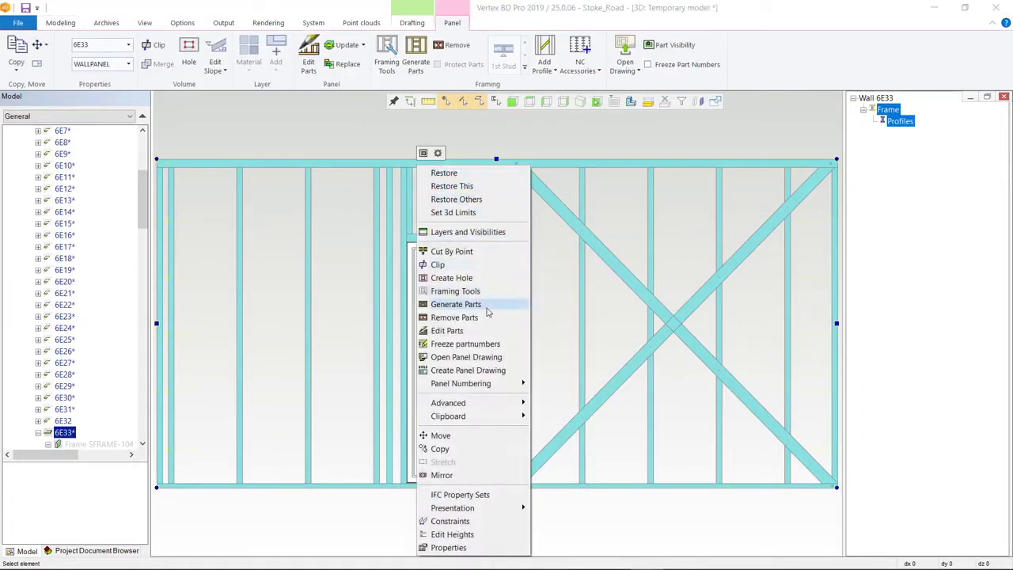
{"action": "left_click", "coordinate": [497, 371]}
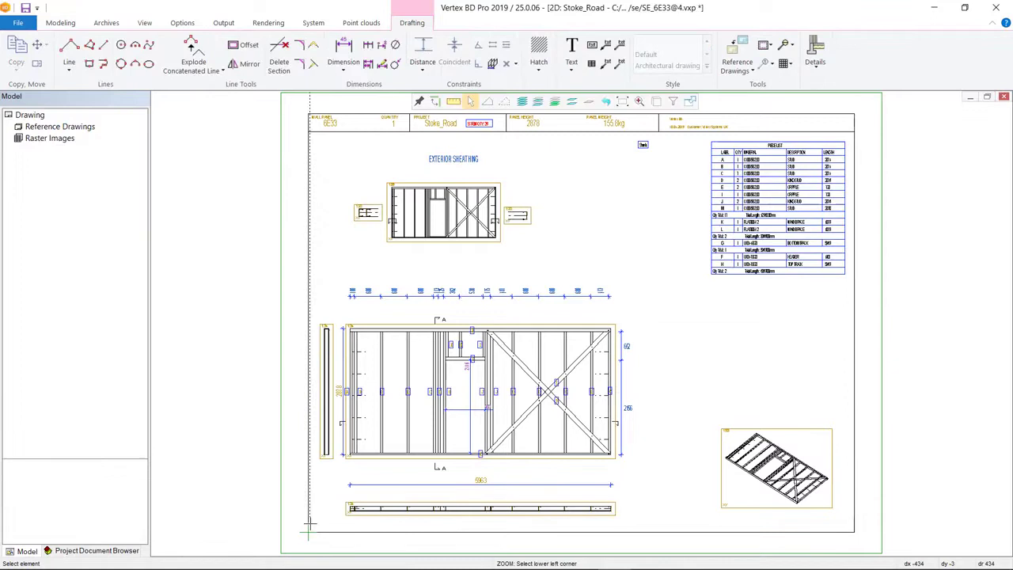
Zoom into the 6E33 drawing's elevation, piece list and 155.8kg panel weight header.
{"action": "left_click", "coordinate": [654, 276]}
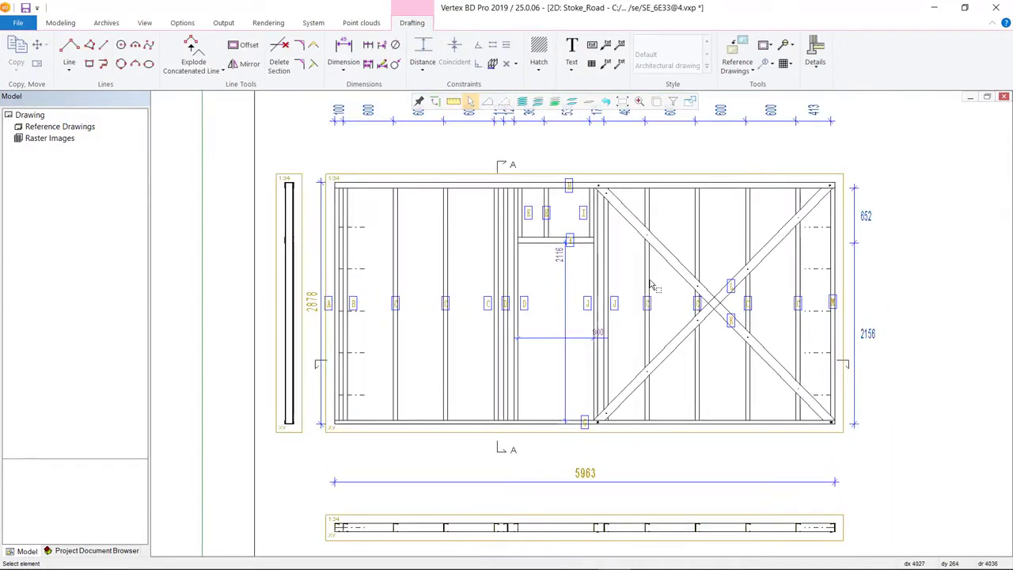
{"action": "left_click", "coordinate": [625, 102]}
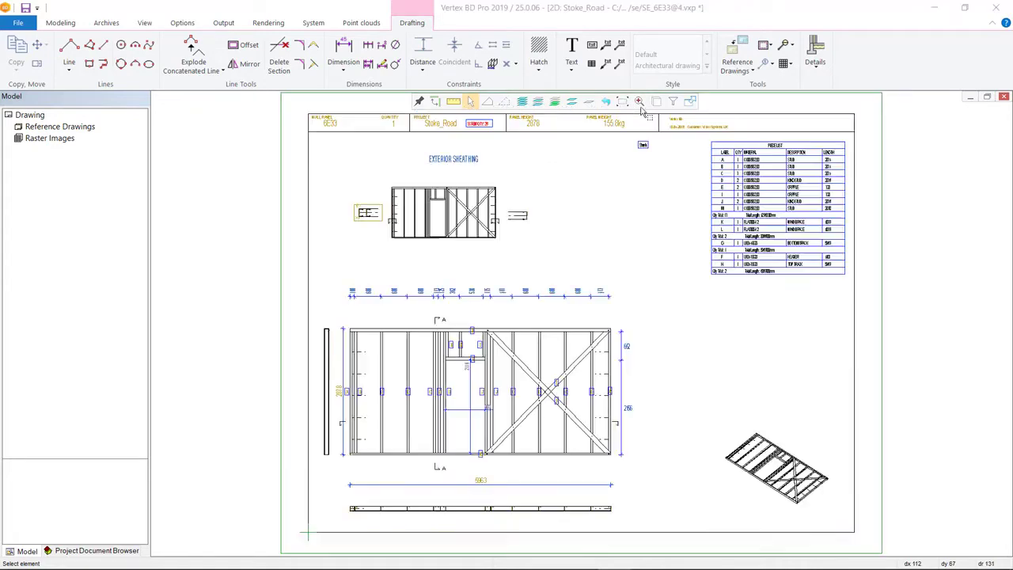
{"action": "left_click", "coordinate": [852, 140]}
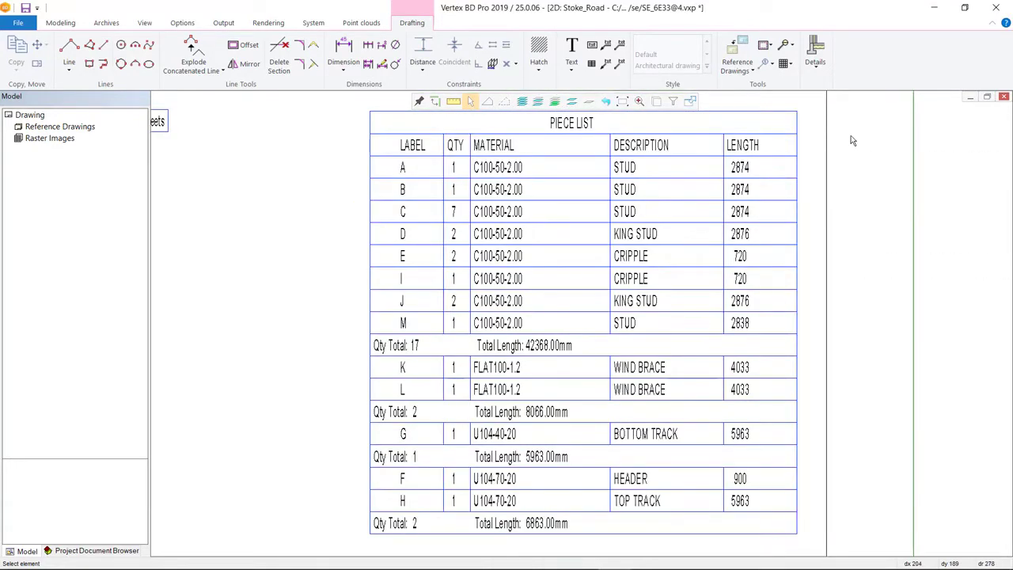
{"action": "left_click", "coordinate": [625, 103]}
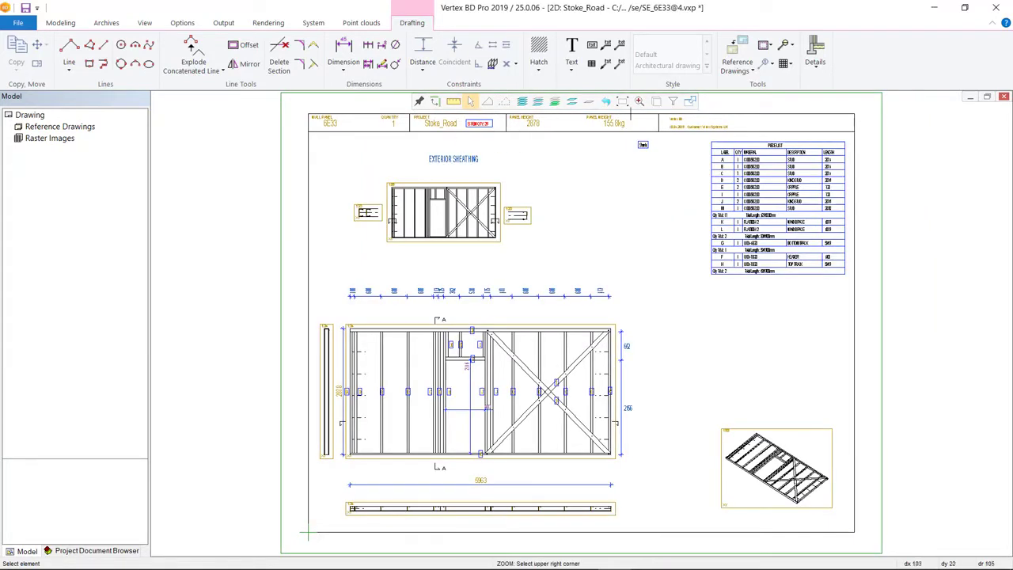
{"action": "left_click", "coordinate": [670, 111]}
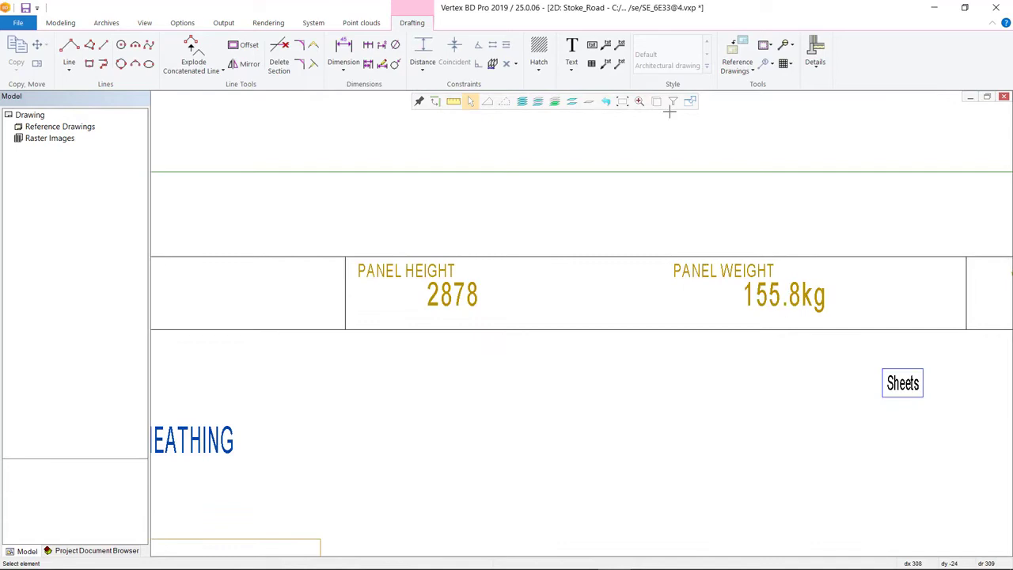
{"action": "left_click", "coordinate": [625, 103]}
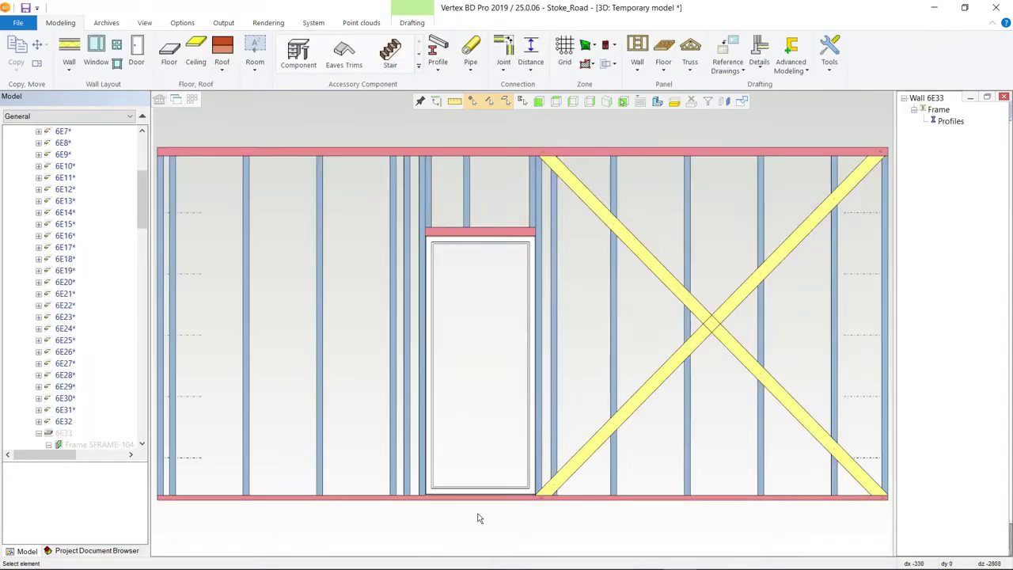
Move the 900x2110 opening left in wall 6E33 and regenerate the wall's framing parts.
{"action": "left_click", "coordinate": [486, 469]}
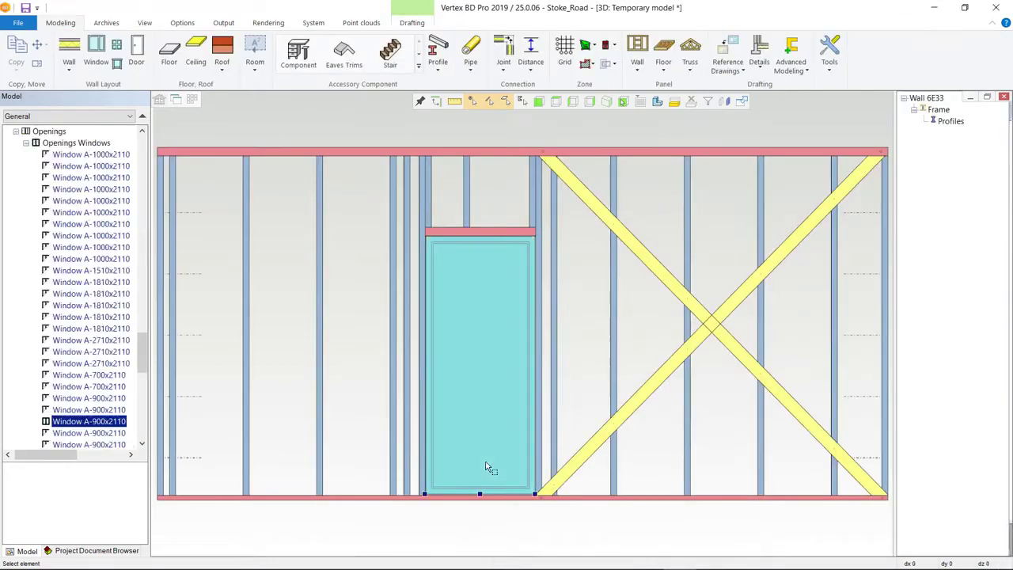
{"action": "left_click_drag", "start_coordinate": [481, 491], "coordinate": [420, 491]}
{"action": "left_click", "coordinate": [430, 157]}
{"action": "right_click", "coordinate": [428, 157]}
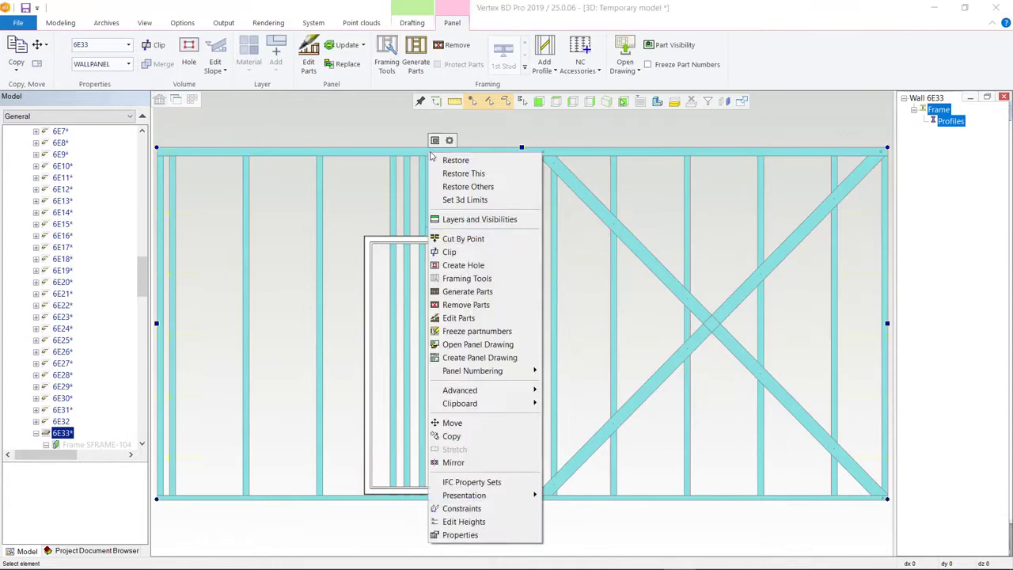
{"action": "left_click", "coordinate": [512, 294]}
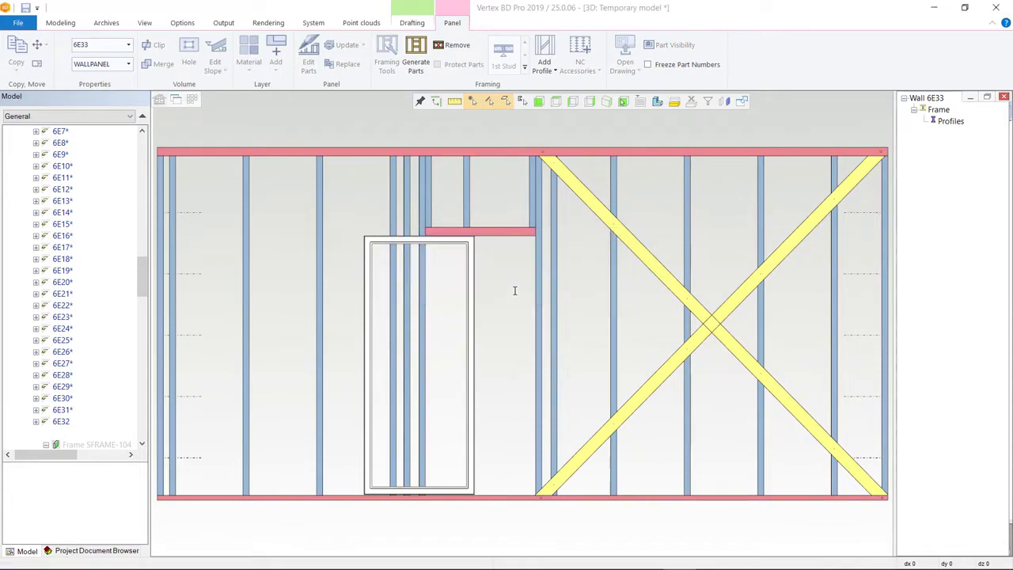
{"action": "scroll", "coordinate": [440, 409], "scroll_direction": "up", "scroll_amount": 5}
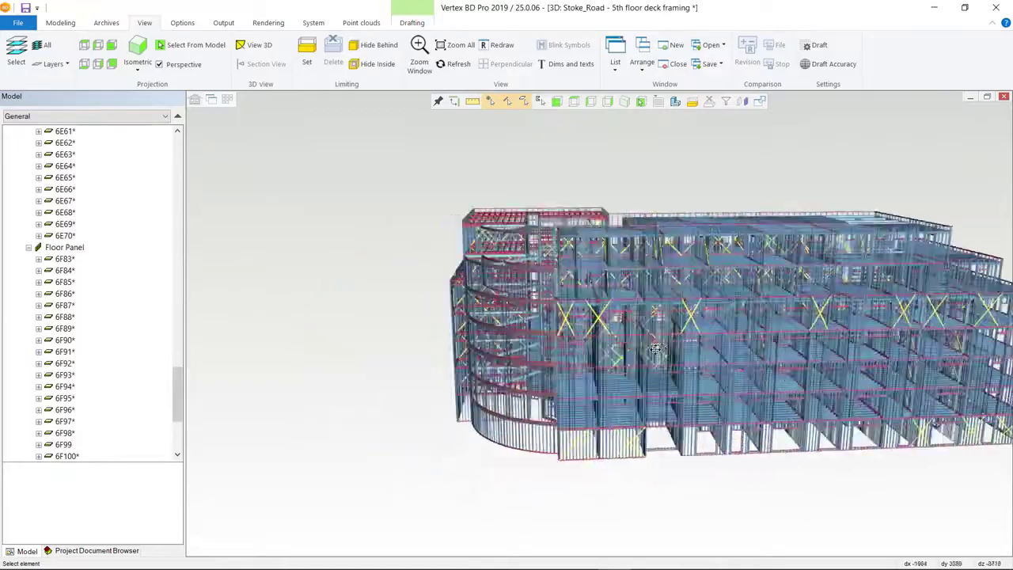
{"action": "mouse_move", "coordinate": [520, 348]}
{"action": "middle_mouse_down"}
{"action": "mouse_move", "coordinate": [877, 381]}
{"action": "mouse_move", "coordinate": [538, 376]}
{"action": "mouse_move", "coordinate": [821, 386]}
{"action": "middle_mouse_up"}
{"action": "scroll", "coordinate": [599, 323], "scroll_direction": "up", "scroll_amount": 5}
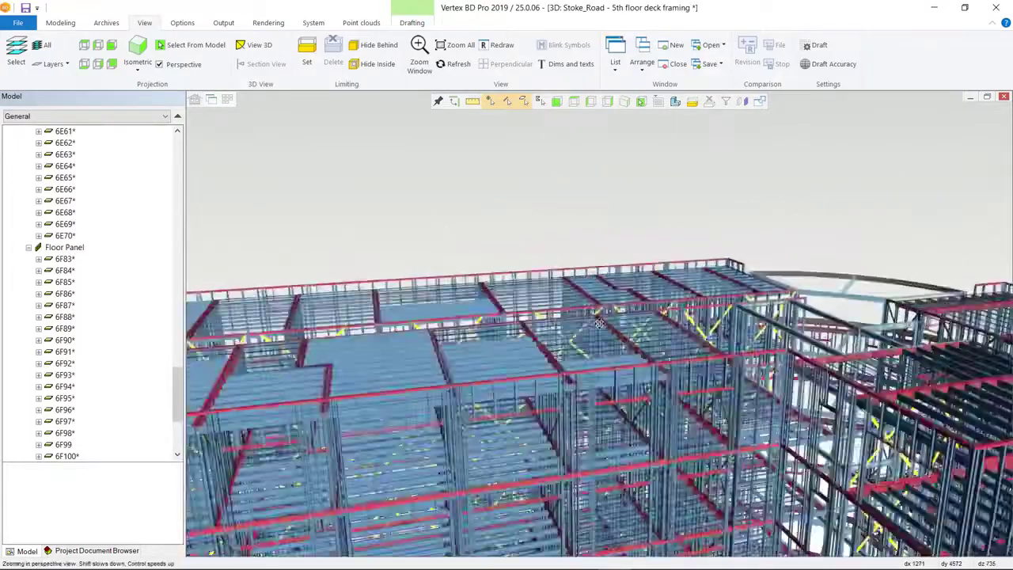
Select floor panel 6F99 on the 5th floor deck and open its 7212 x 2439 panel drawing.
{"action": "scroll", "coordinate": [599, 323], "scroll_direction": "up", "scroll_amount": 2}
{"action": "left_click", "coordinate": [599, 323]}
{"action": "left_click", "coordinate": [599, 323]}
{"action": "right_click", "coordinate": [686, 349]}
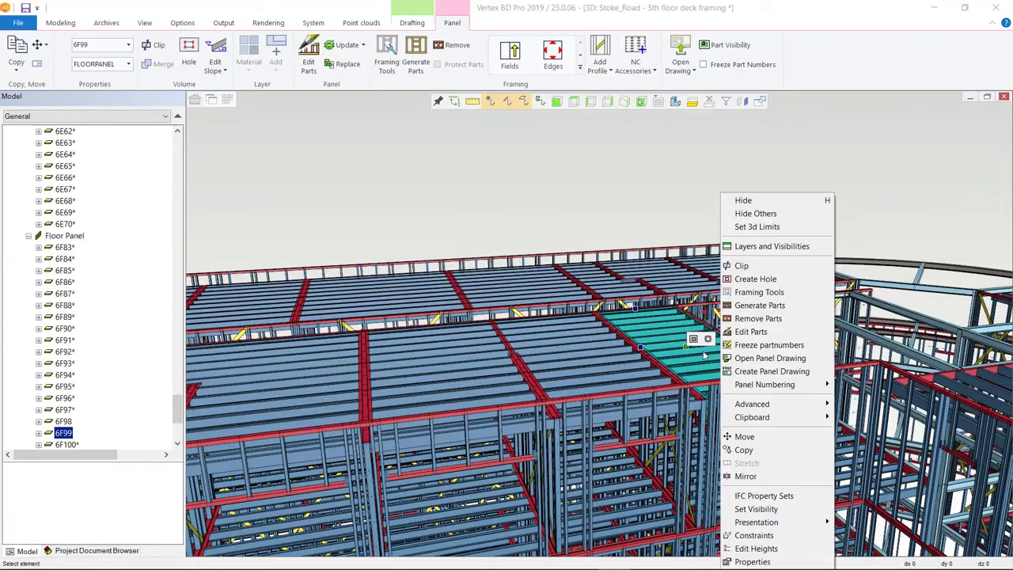
{"action": "left_click", "coordinate": [752, 357]}
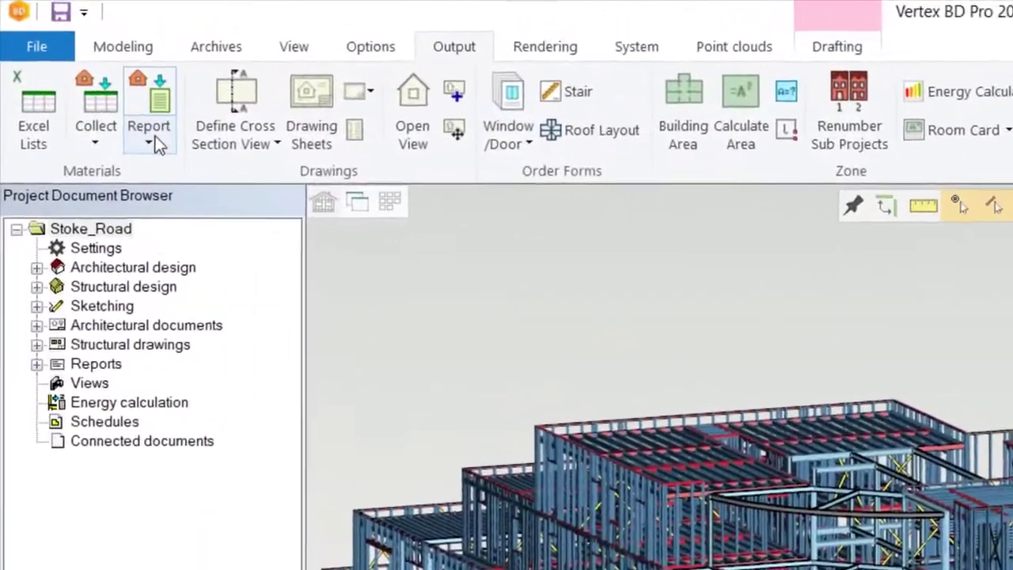
Run the 'Cutting List, Wall Frame by Panel, Excel' report from the Excel Reports list.
{"action": "left_click", "coordinate": [123, 117]}
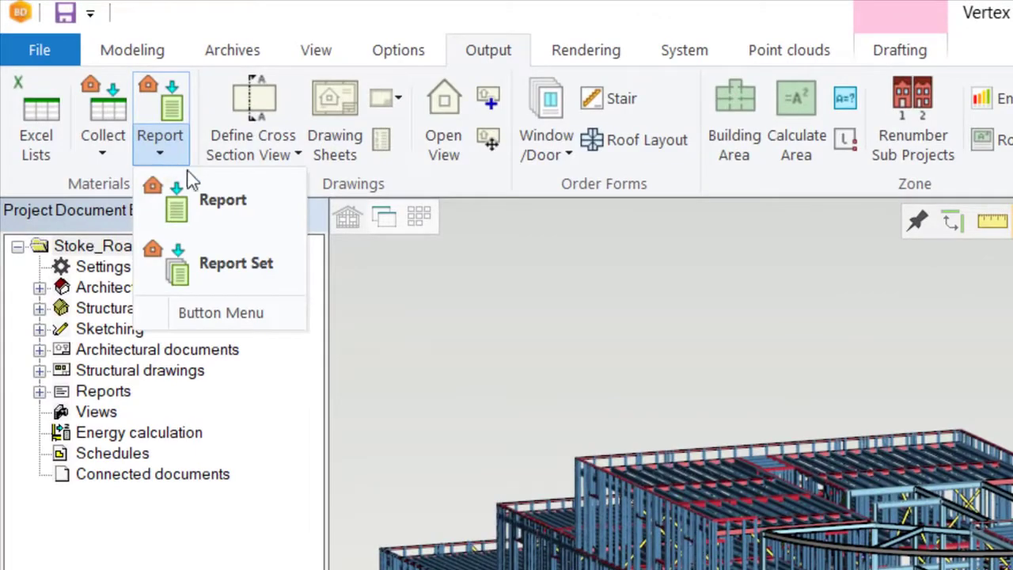
{"action": "left_click", "coordinate": [196, 201]}
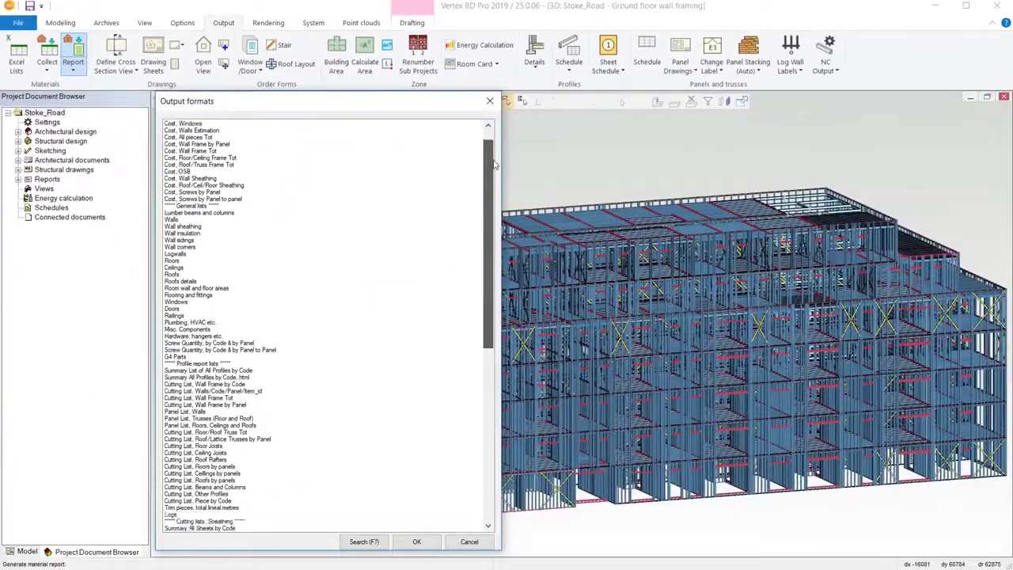
{"action": "left_click_drag", "start_coordinate": [495, 164], "coordinate": [523, 358]}
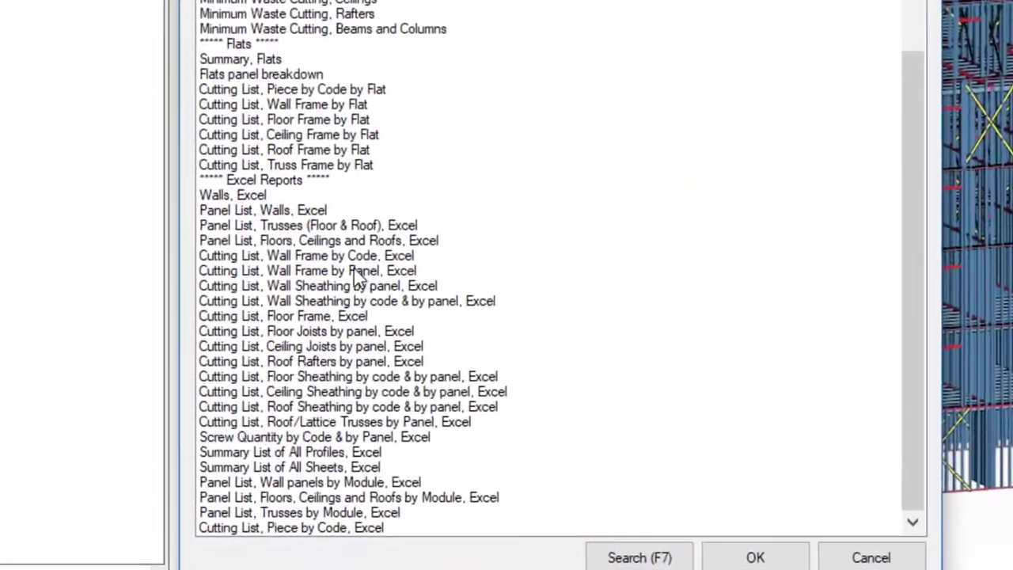
{"action": "left_click", "coordinate": [354, 275]}
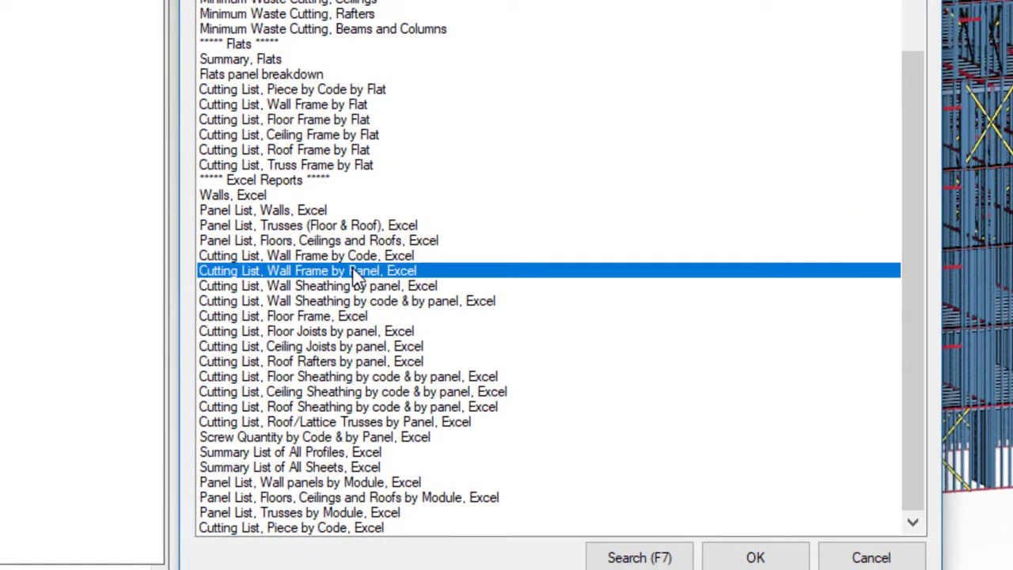
{"action": "double_click", "coordinate": [353, 275]}
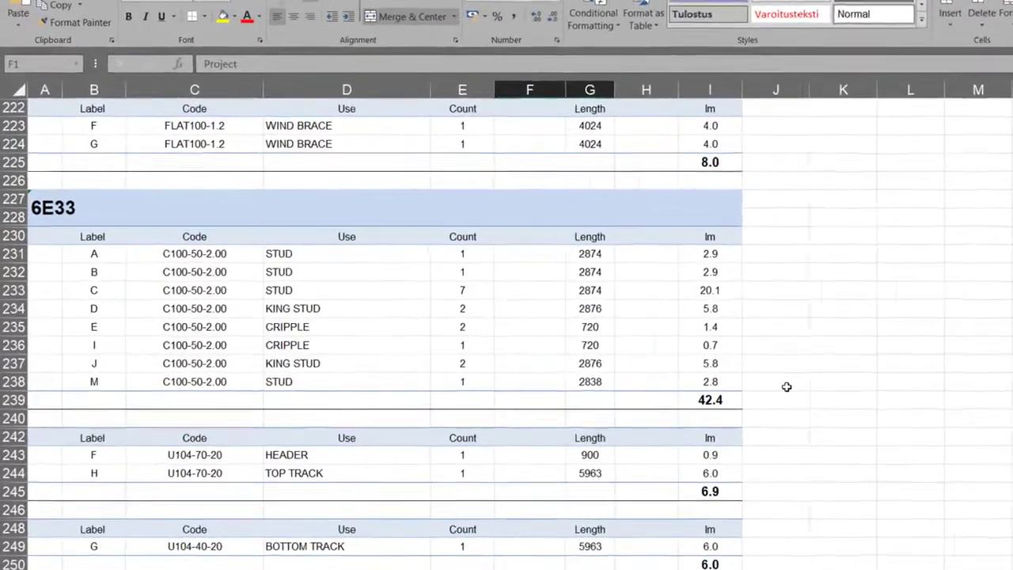
Generate the NC output CSV for the Ground_Floor panels, which opens in Excel.
{"action": "scroll", "coordinate": [703, 383], "scroll_direction": "down", "scroll_amount": 1}
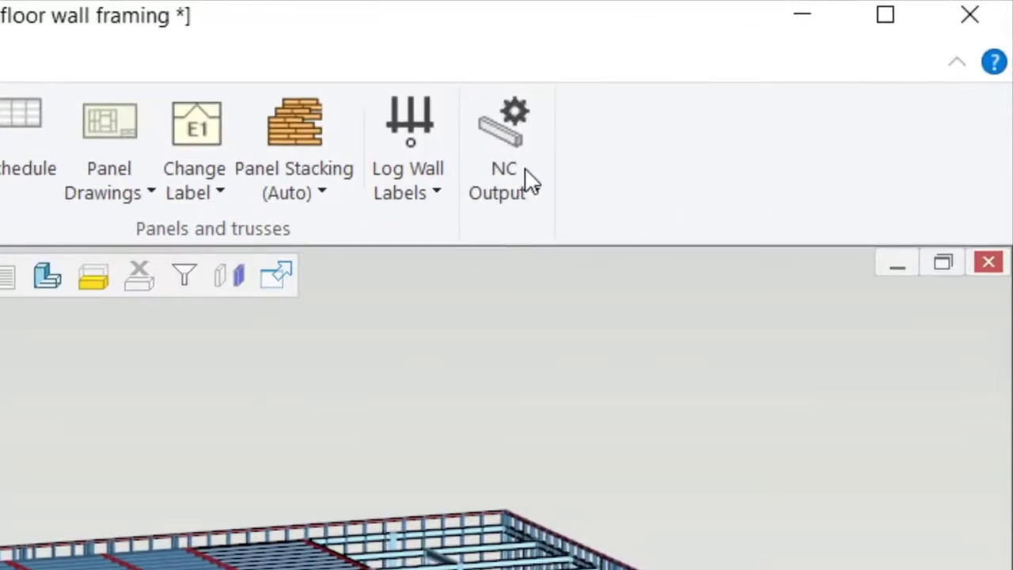
{"action": "left_click", "coordinate": [548, 173]}
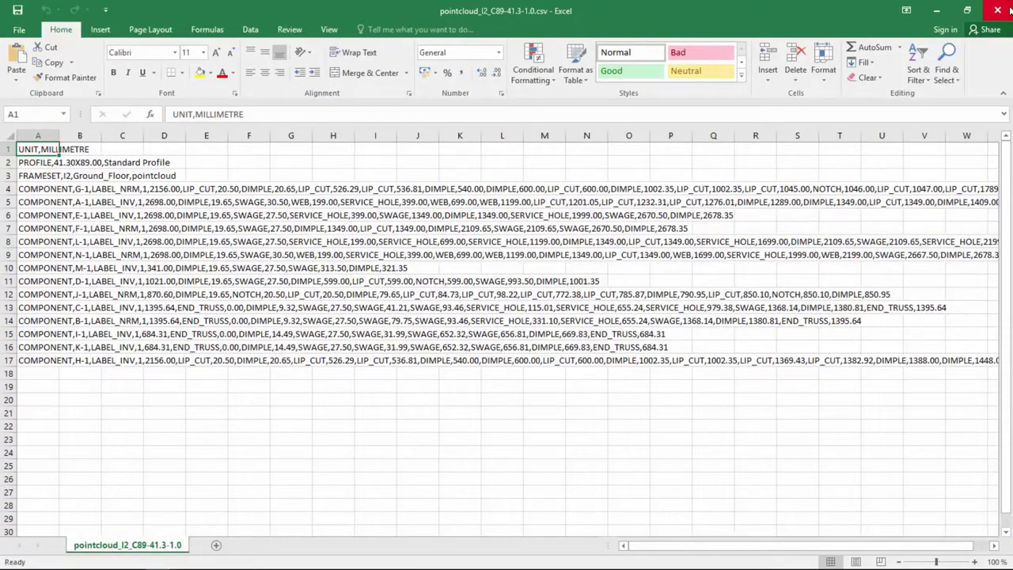